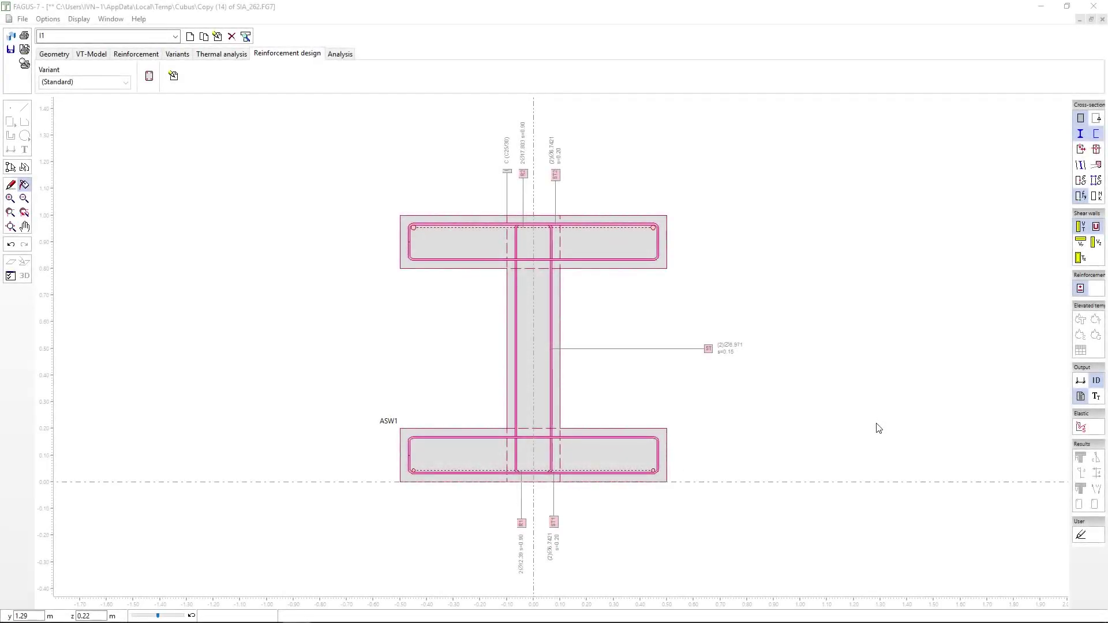
# Step: Open the Design action-forces table and untick load cases 2 and 3, keeping only case 1 (N -100 kN, My 80 kNm)
pyautogui.click(149, 76)
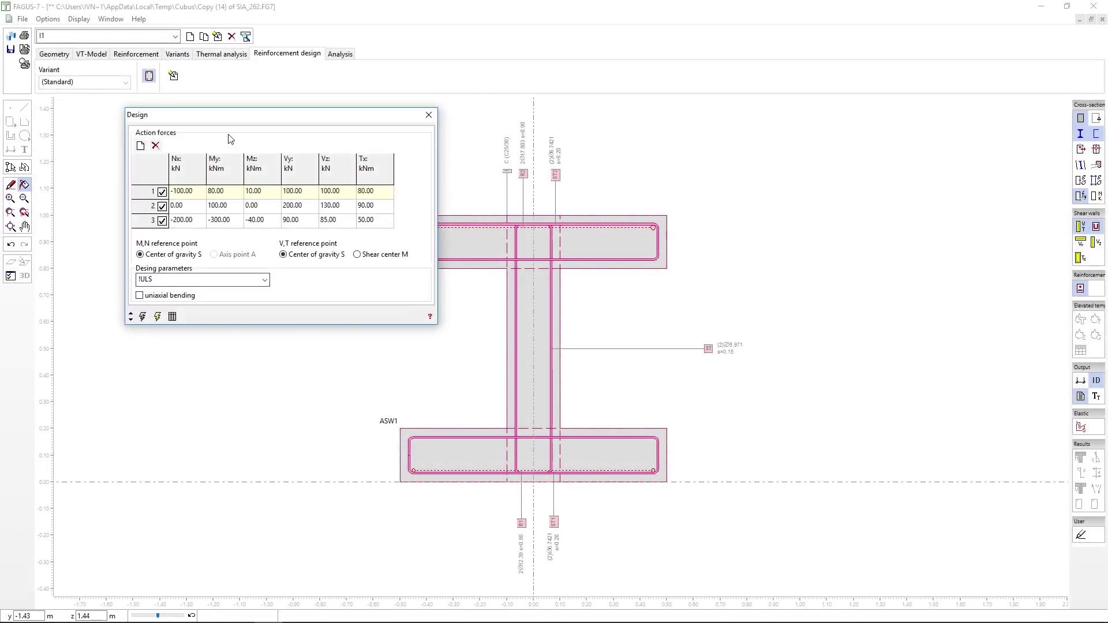
pyautogui.moveTo(232, 115); pyautogui.dragTo(277, 188)
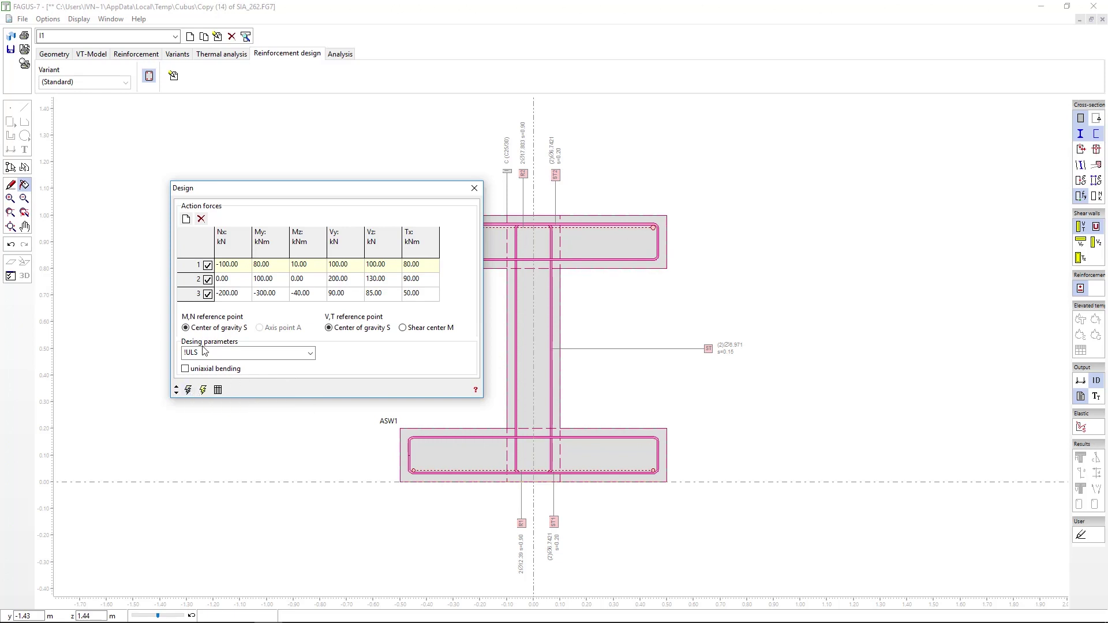
pyautogui.click(208, 280)
pyautogui.click(208, 294)
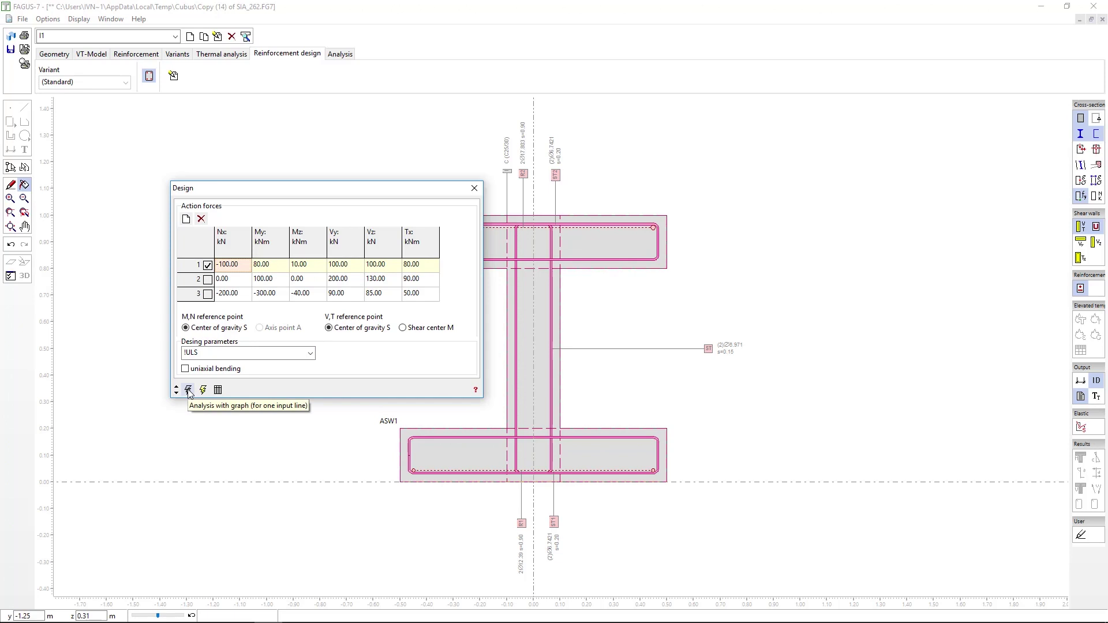
# Step: Adjust the ticks so load case 2 (My = 100 kNm) is the only active row
pyautogui.click(208, 279)
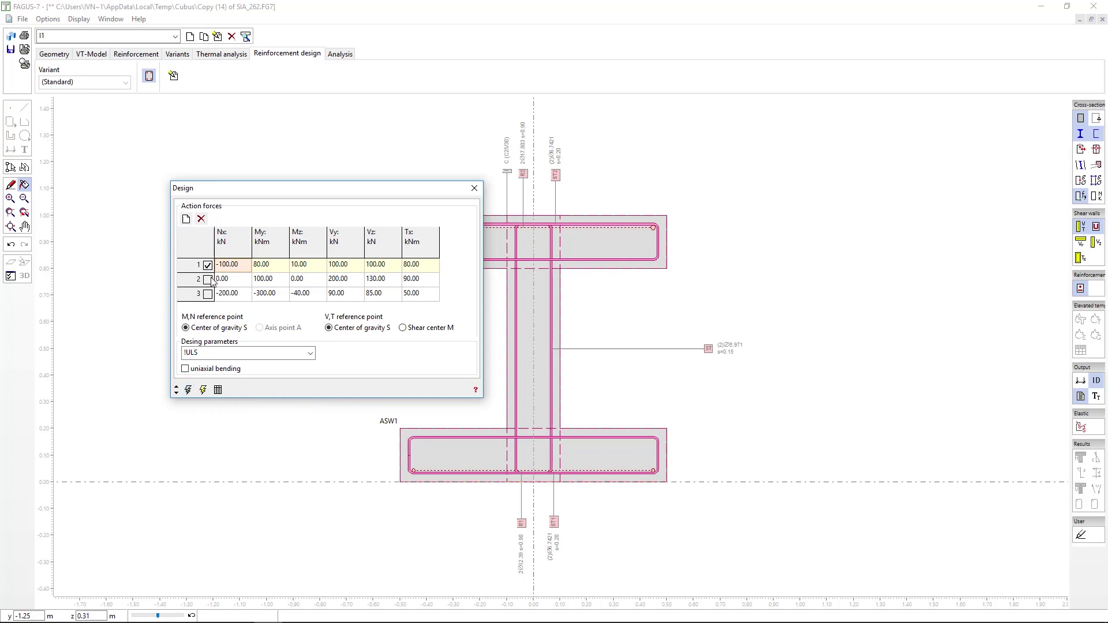
pyautogui.click(208, 294)
pyautogui.click(207, 280)
pyautogui.click(207, 280)
# Step: Run the graphical design for load case 2 and inspect the flanges and web diagrams (ASW1 374 mm²/m)
pyautogui.click(189, 391)
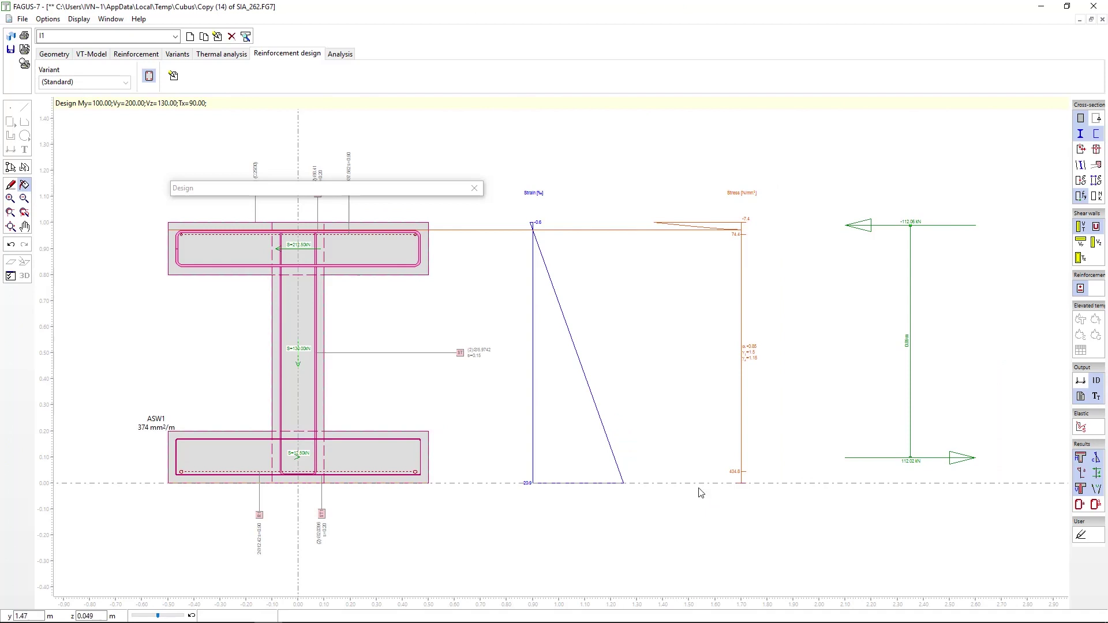
pyautogui.scroll(5, 396, 243)
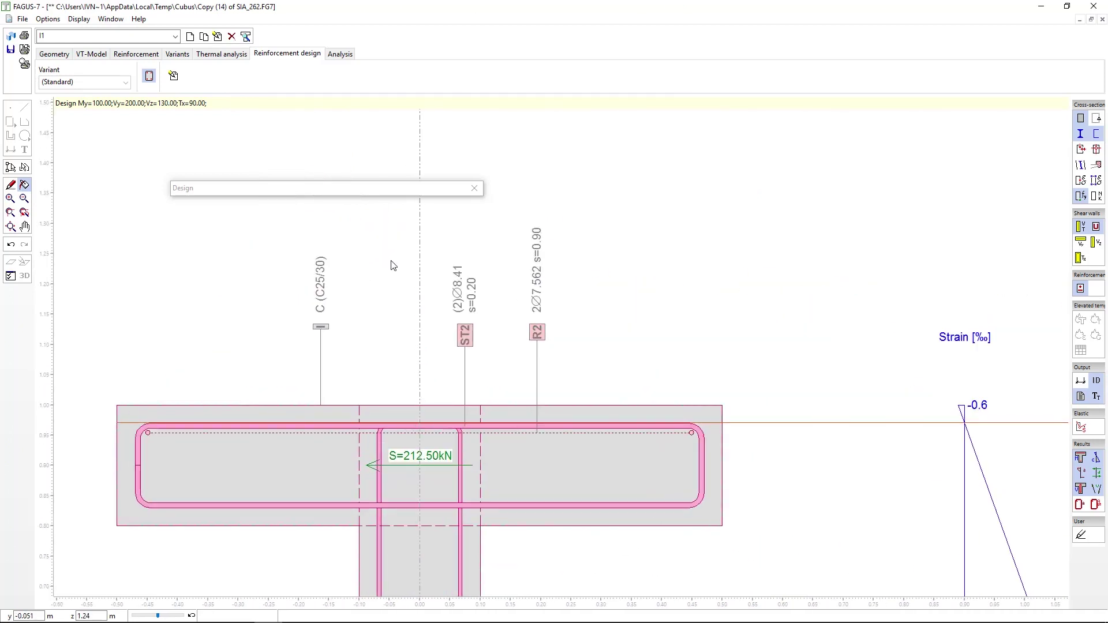
pyautogui.scroll(-4, 421, 413)
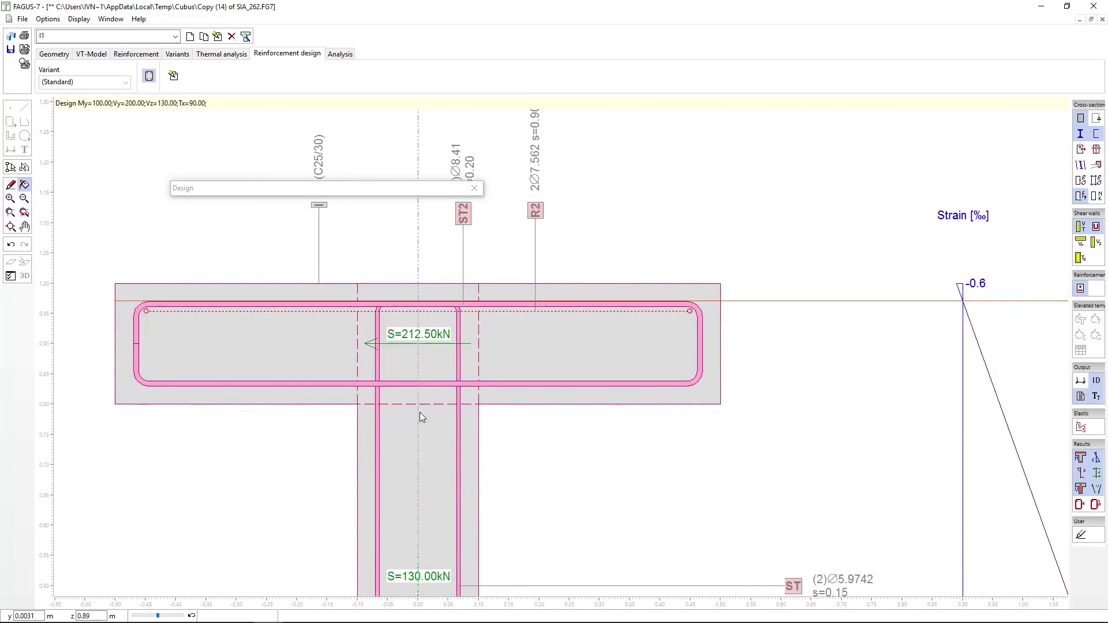
pyautogui.scroll(-7, 404, 431)
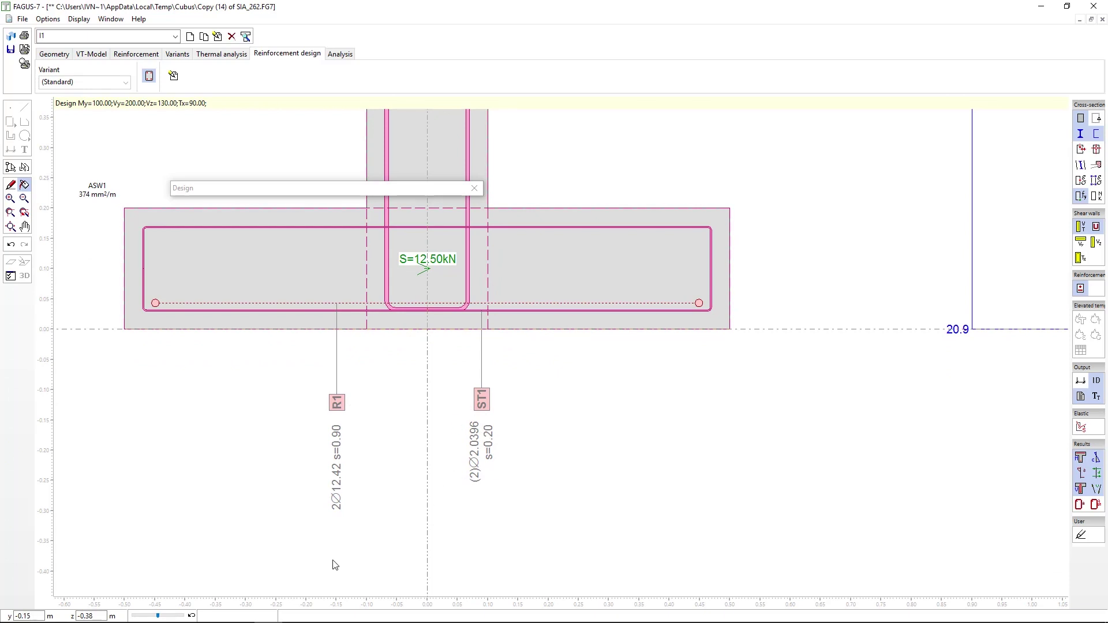
pyautogui.press('Home')
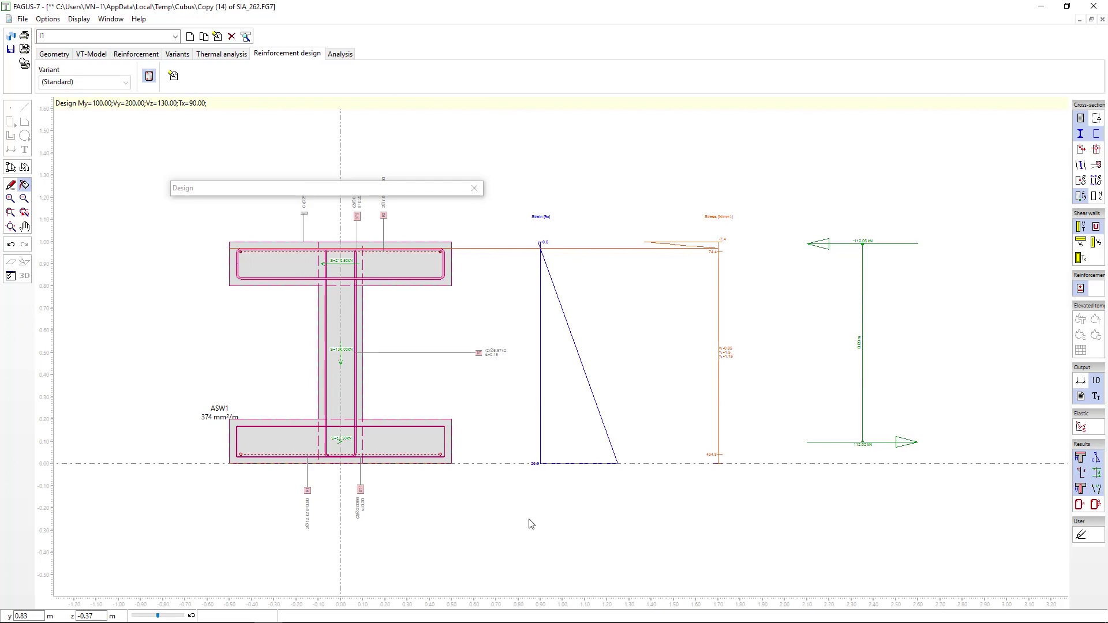
# Step: Re-tick load cases 1 and 3 and copy the whole action-forces table
pyautogui.moveTo(374, 198)
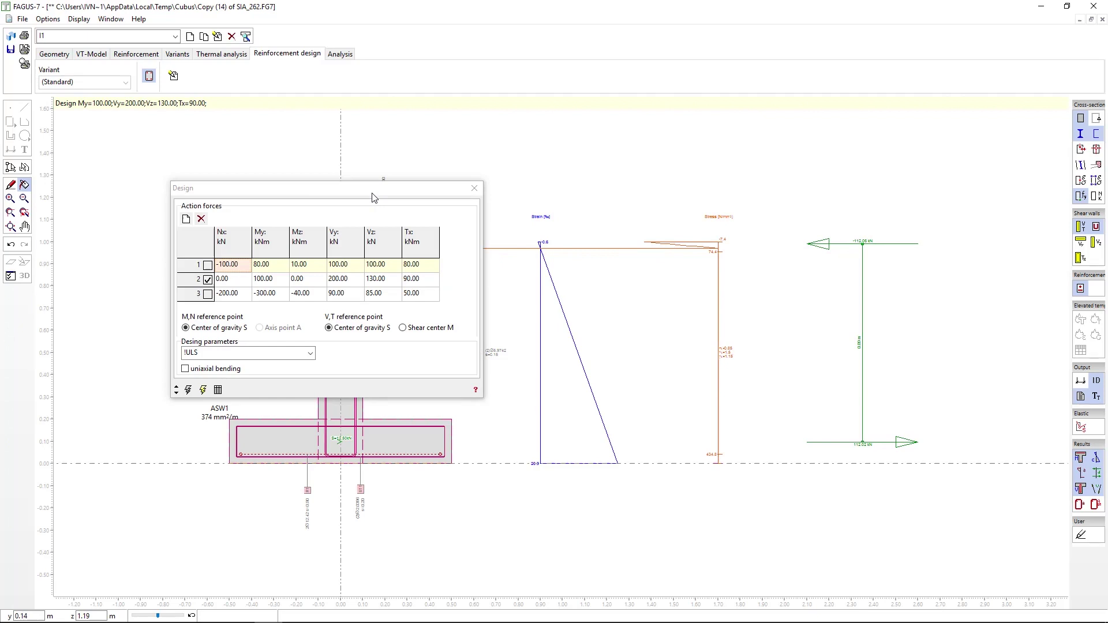
pyautogui.click(208, 265)
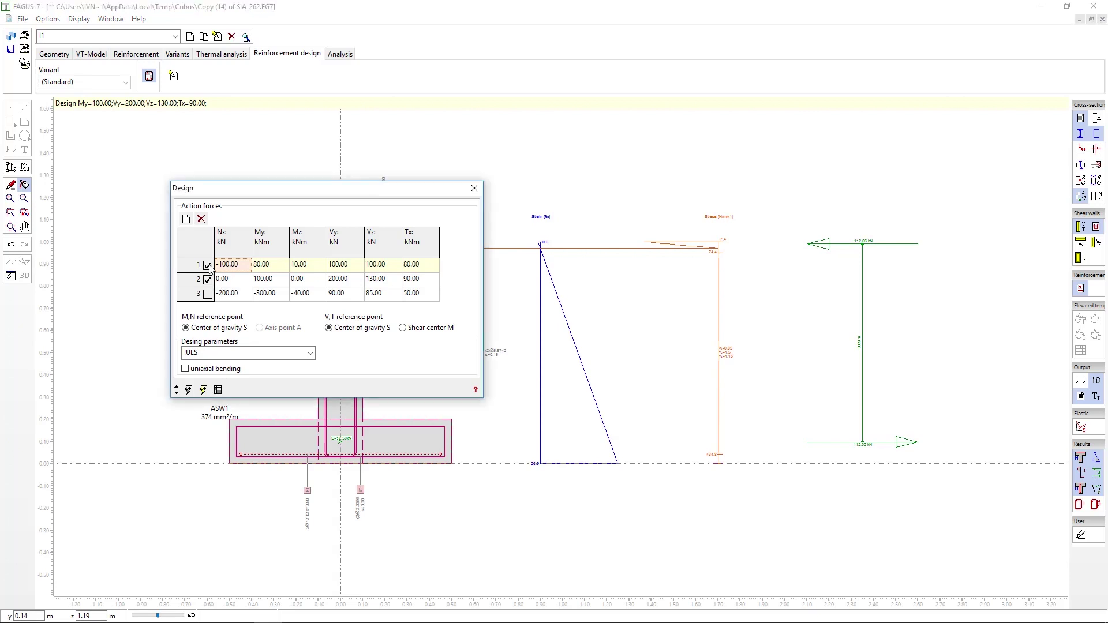
pyautogui.click(208, 293)
pyautogui.rightClick(239, 272)
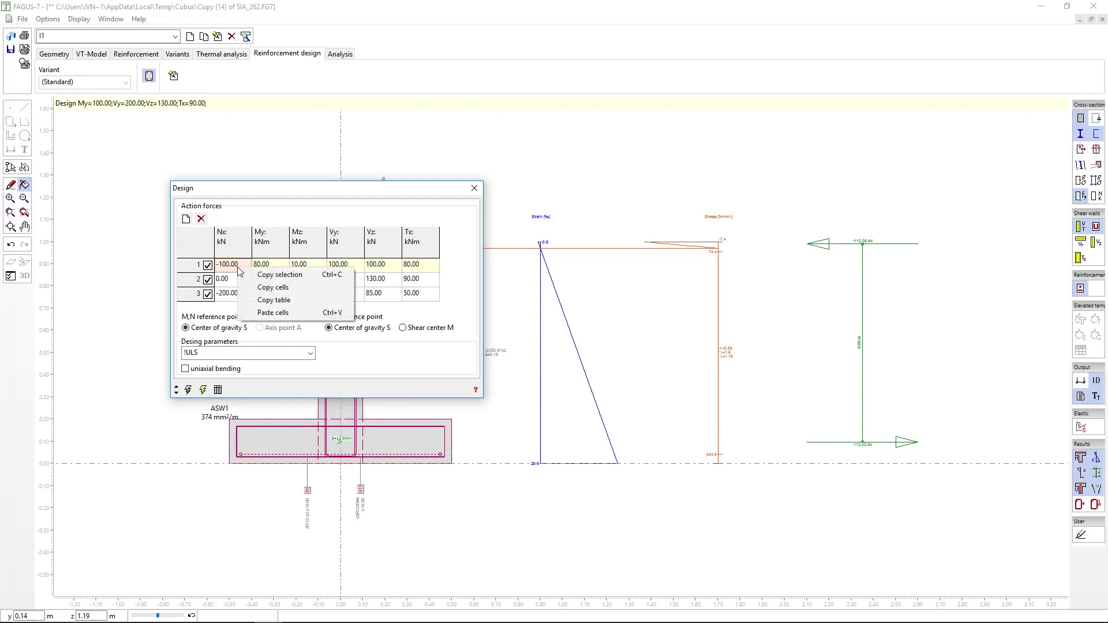
pyautogui.click(284, 302)
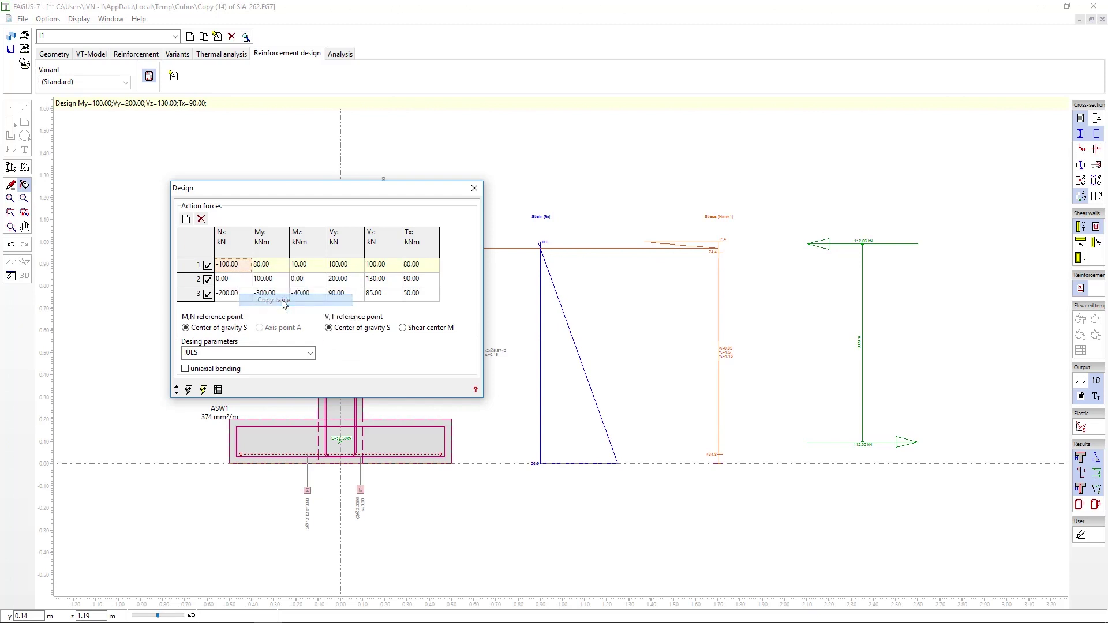
# Step: Paste the three copied load cases into the Analysis Efficiency table and tick all three rows
pyautogui.click(341, 55)
pyautogui.click(149, 69)
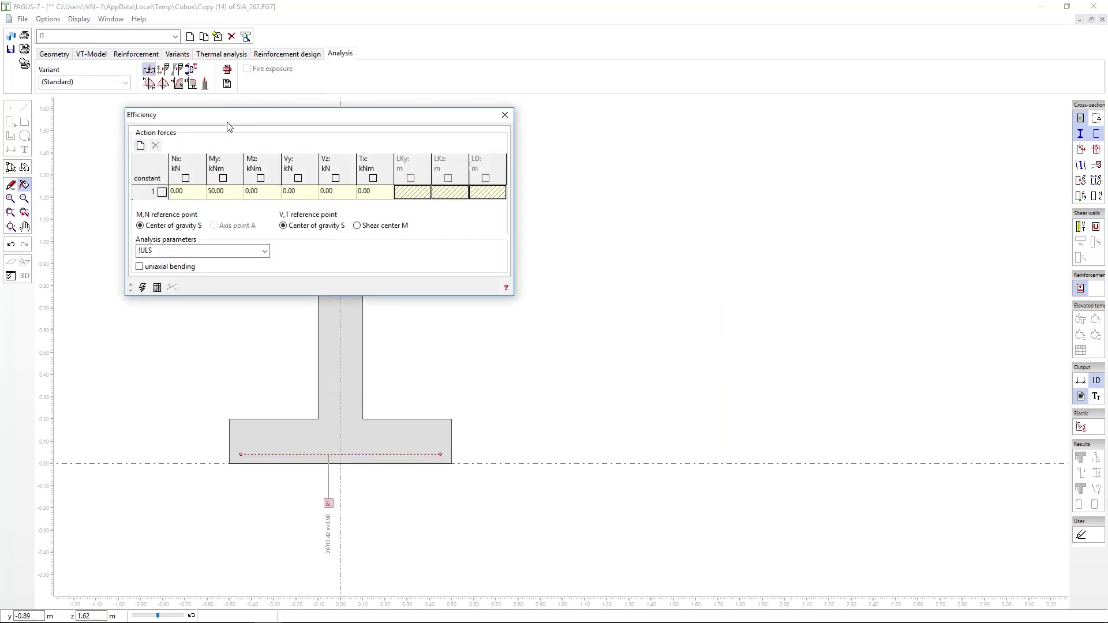
pyautogui.moveTo(231, 114); pyautogui.dragTo(464, 228)
pyautogui.rightClick(422, 300)
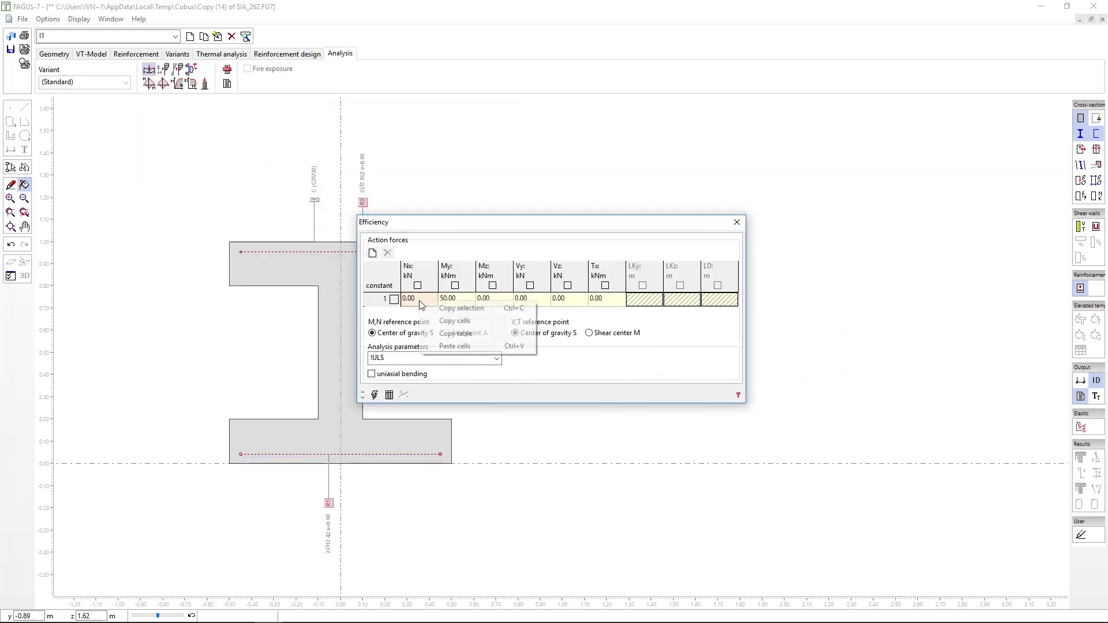
pyautogui.click(456, 346)
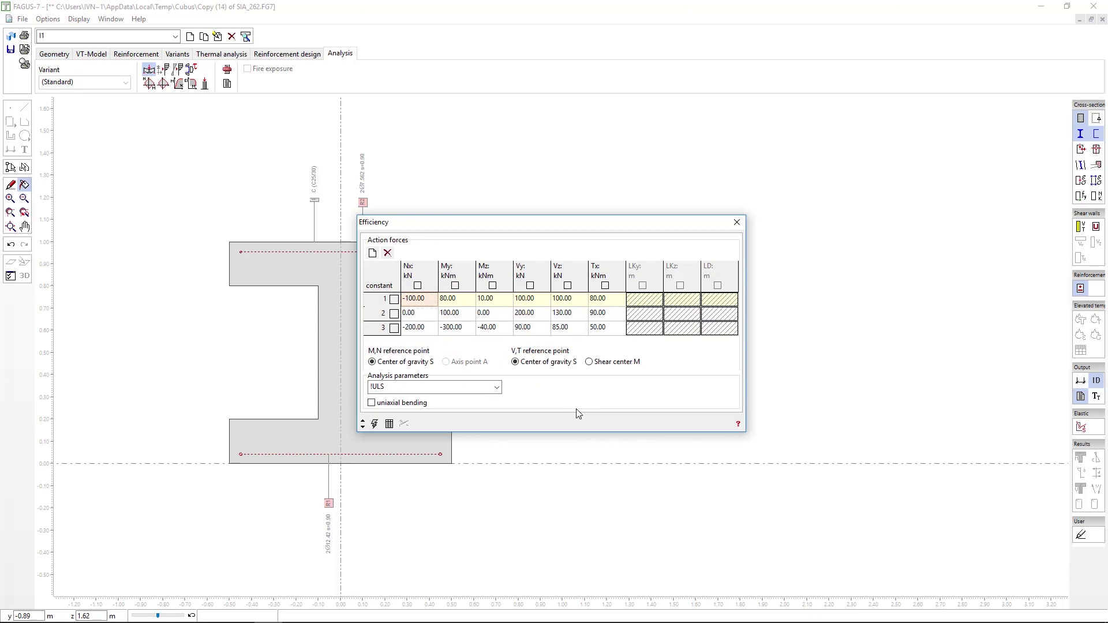
pyautogui.click(394, 313)
pyautogui.click(394, 299)
pyautogui.click(395, 329)
# Step: Close Efficiency and run the reinforcement design for all three ticked load cases as a report
pyautogui.click(737, 223)
pyautogui.click(288, 53)
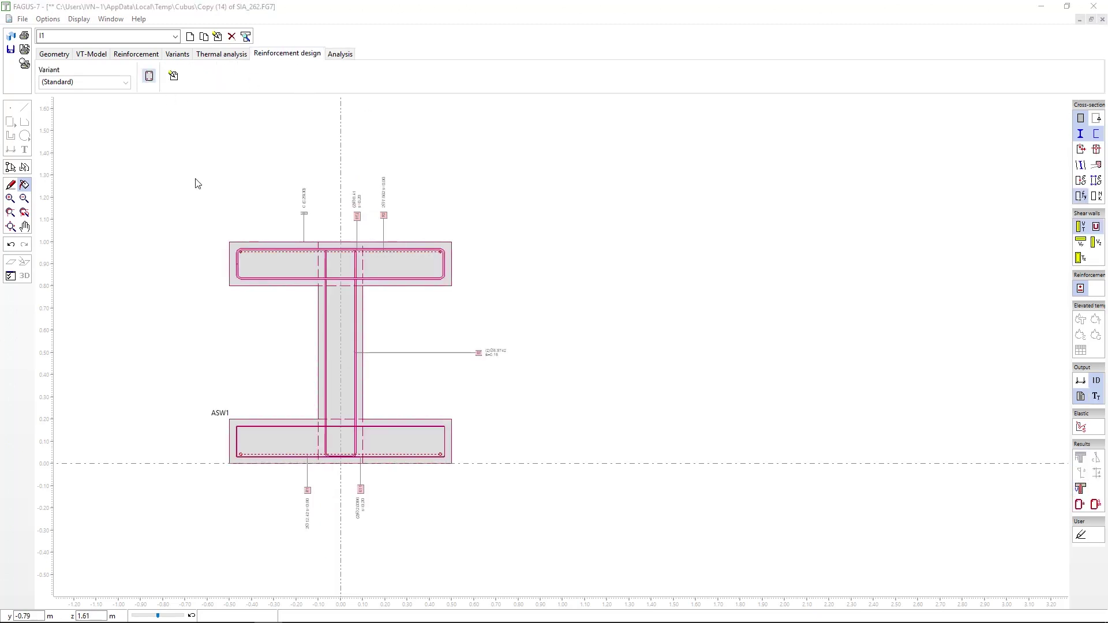
pyautogui.moveTo(280, 116)
pyautogui.mouseDown()
pyautogui.moveTo(386, 160)
pyautogui.moveTo(695, 217)
pyautogui.mouseUp()
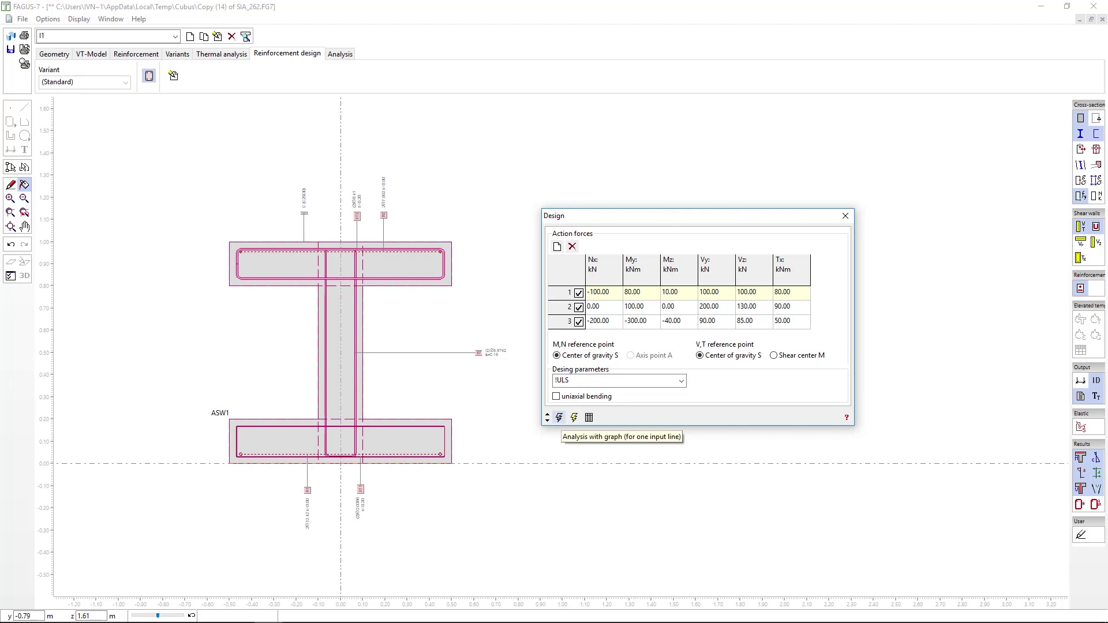
pyautogui.click(559, 417)
pyautogui.moveTo(453, 228); pyautogui.dragTo(514, 219)
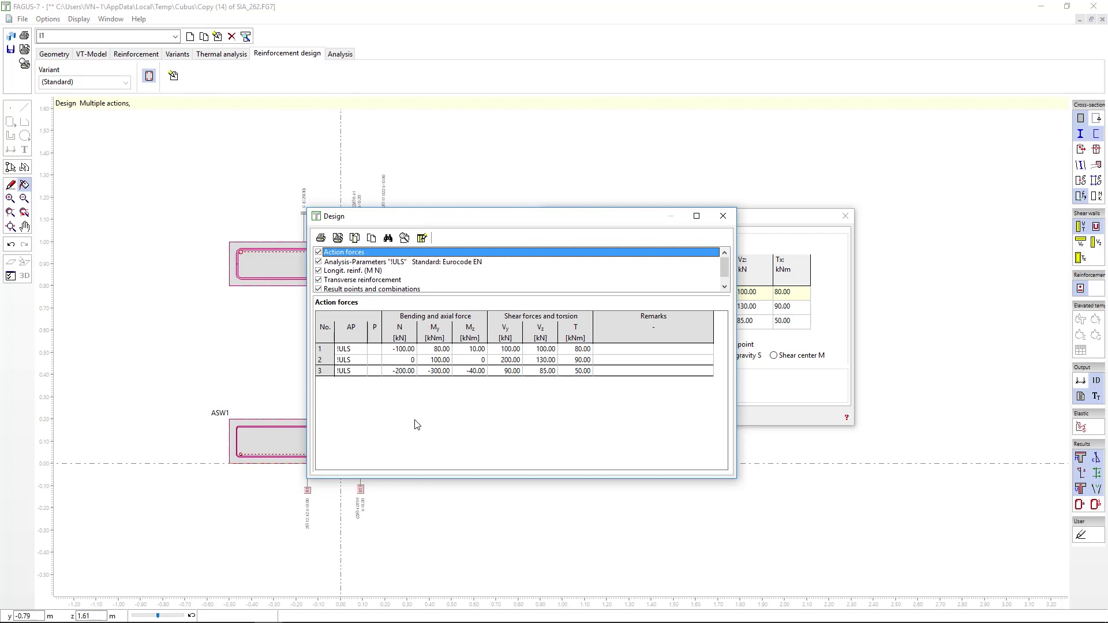
# Step: Show the !ULS Analysis-Parameters table (εcu3 -3.5 ‰, γc 1.50, γs 1.15, θ 45°) in the report
pyautogui.click(388, 262)
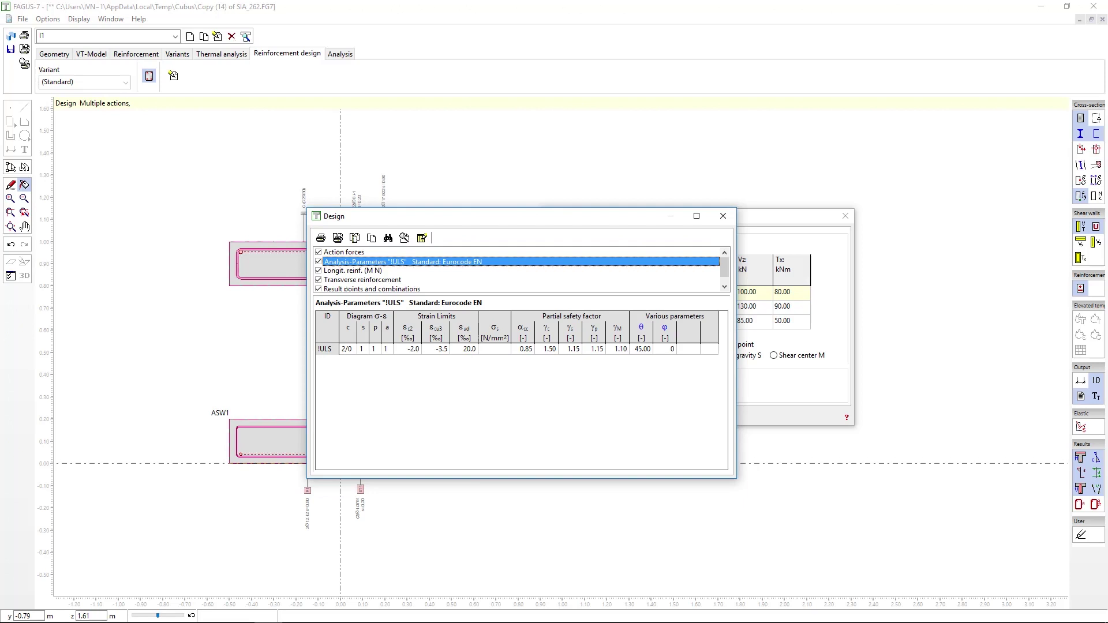
# Step: Review the transverse reinforcement table's a_sw,min and provided a_sw values (required 374, 131, 555 mm²/m)
pyautogui.click(367, 271)
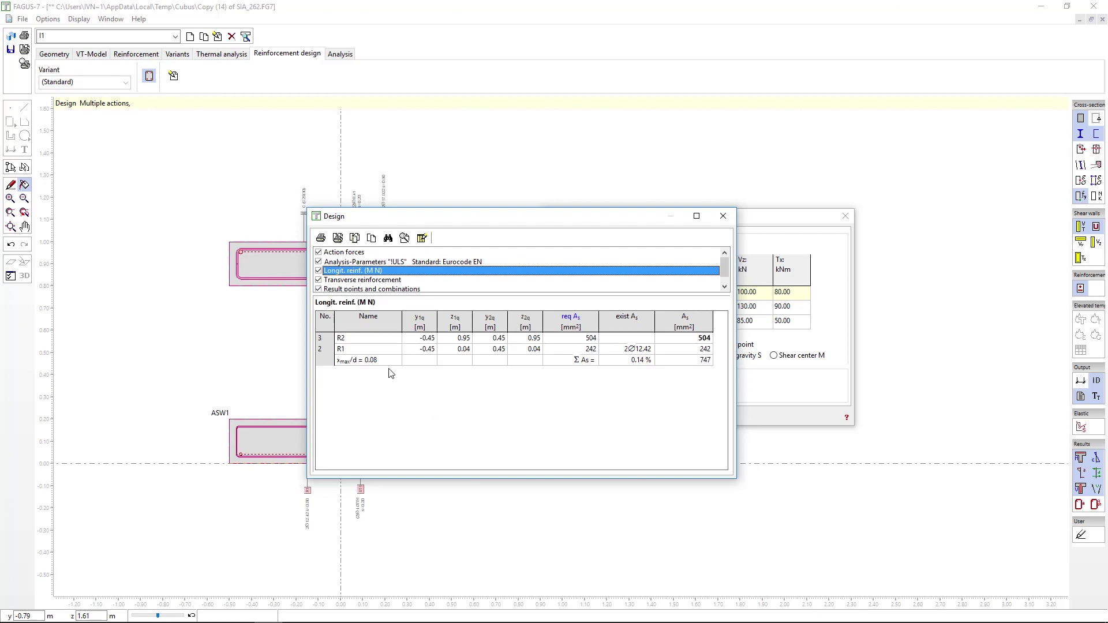
pyautogui.click(372, 281)
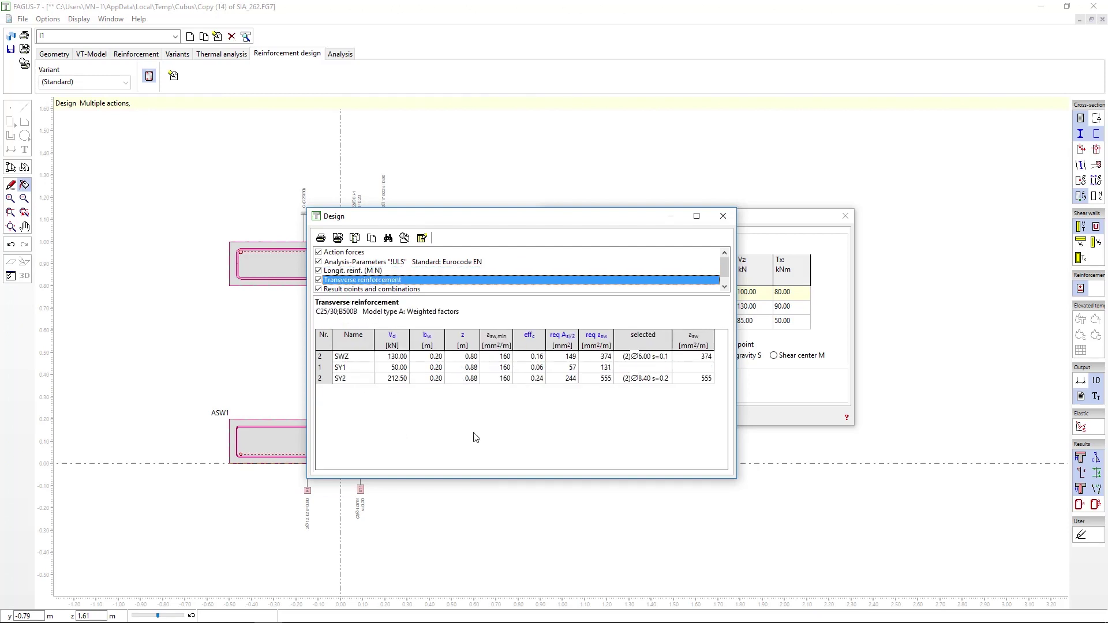
pyautogui.click(385, 289)
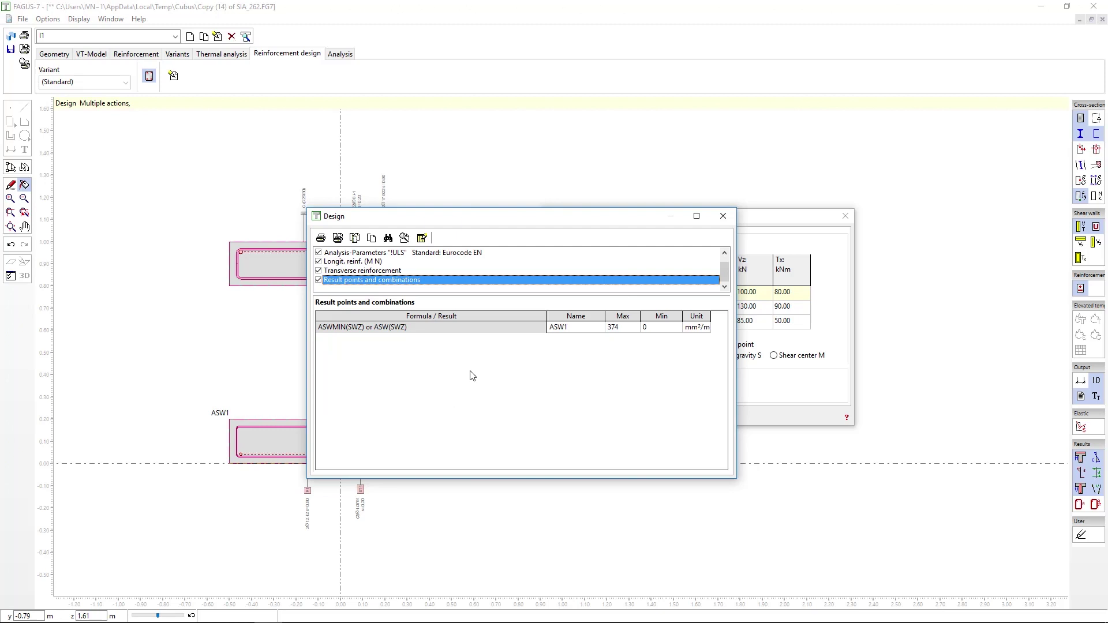
pyautogui.click(373, 272)
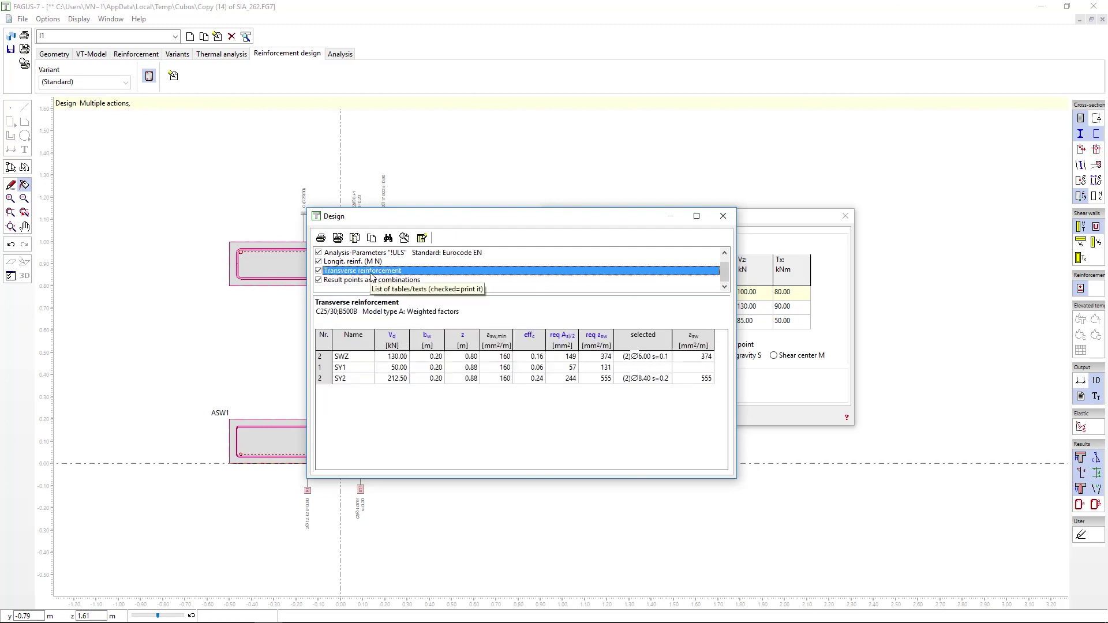
pyautogui.click(496, 357)
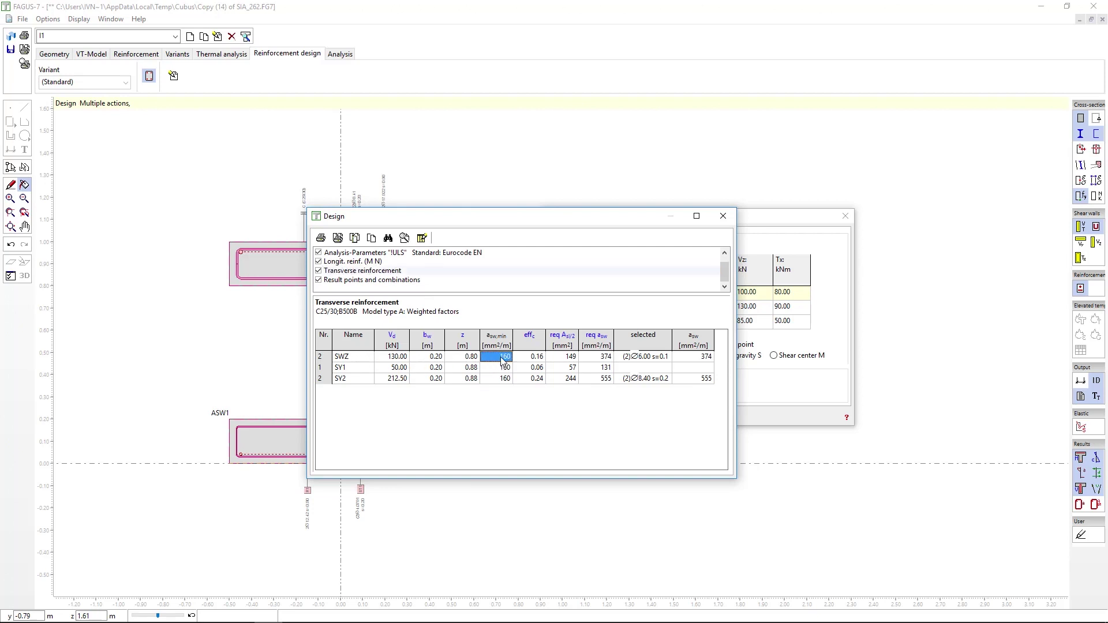
pyautogui.moveTo(504, 359); pyautogui.dragTo(504, 382)
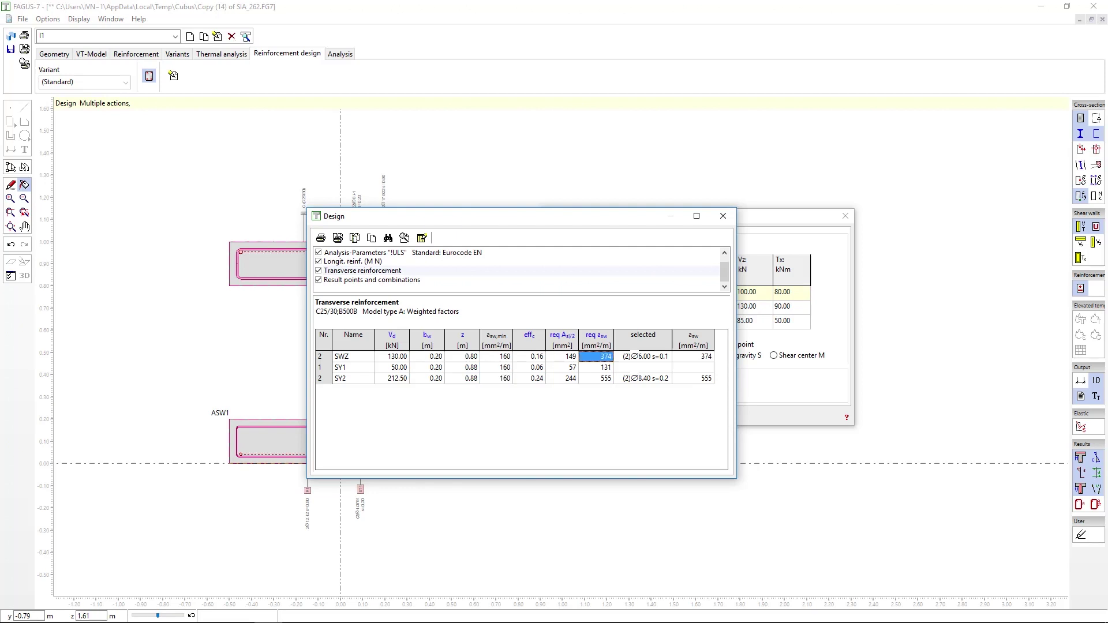
pyautogui.click(699, 358)
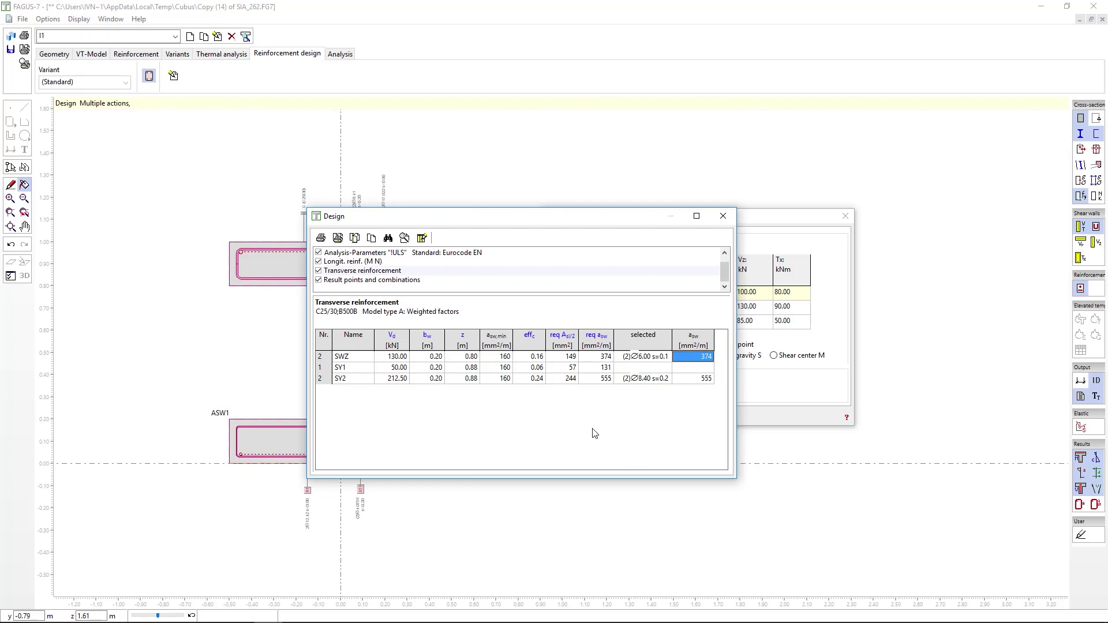
# Step: Close the report and rerun the design for load case 2 alone, giving ASW1 374 mm²/m
pyautogui.click(723, 216)
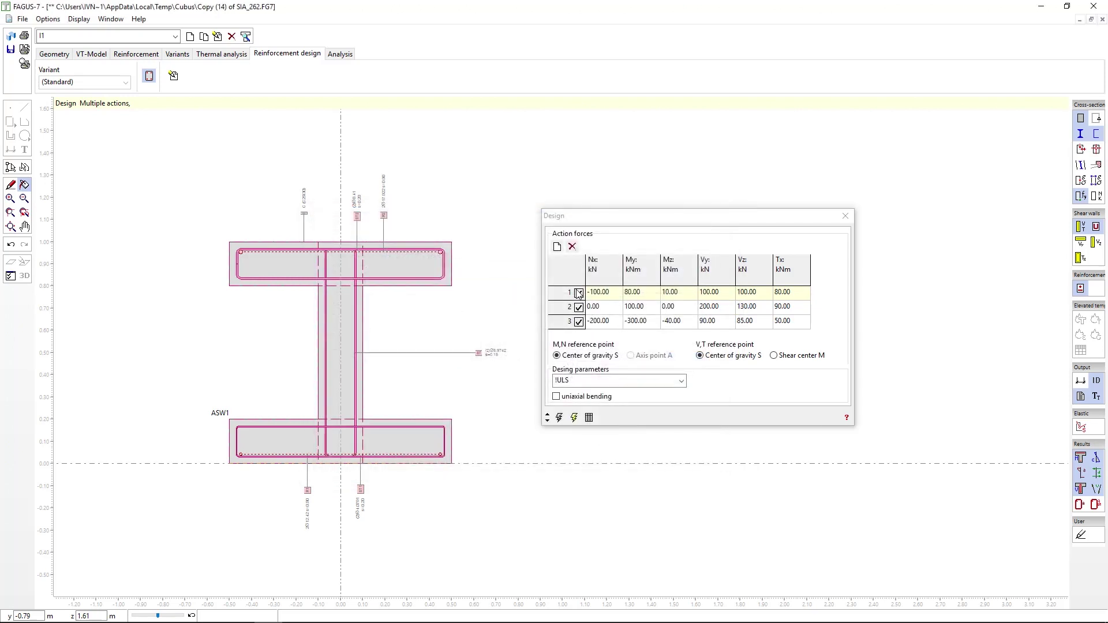
pyautogui.click(579, 293)
pyautogui.click(579, 321)
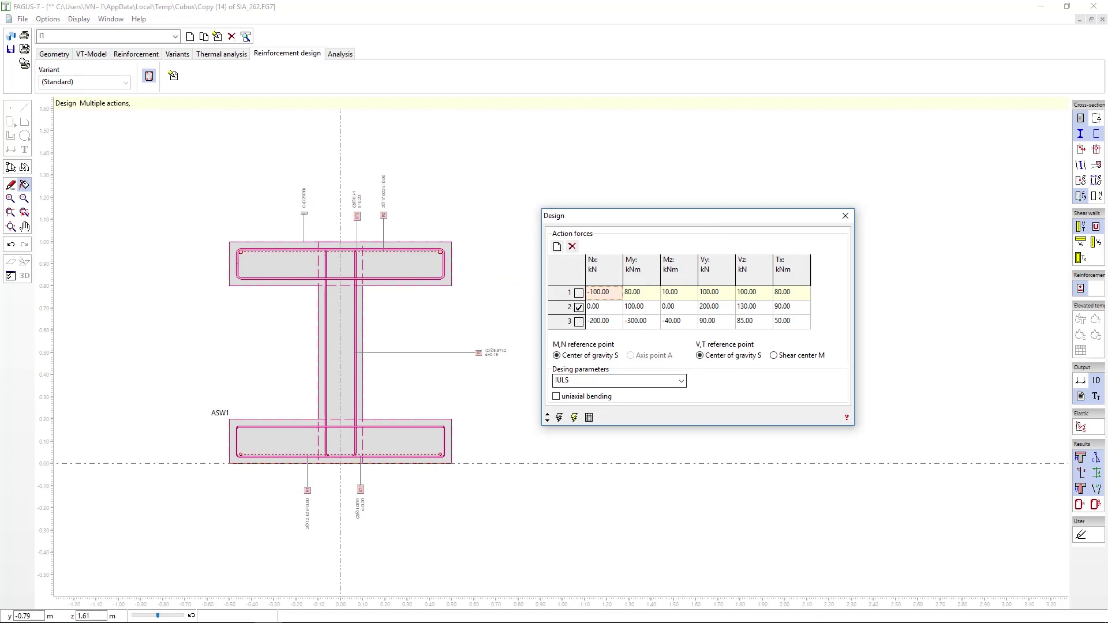
pyautogui.click(559, 418)
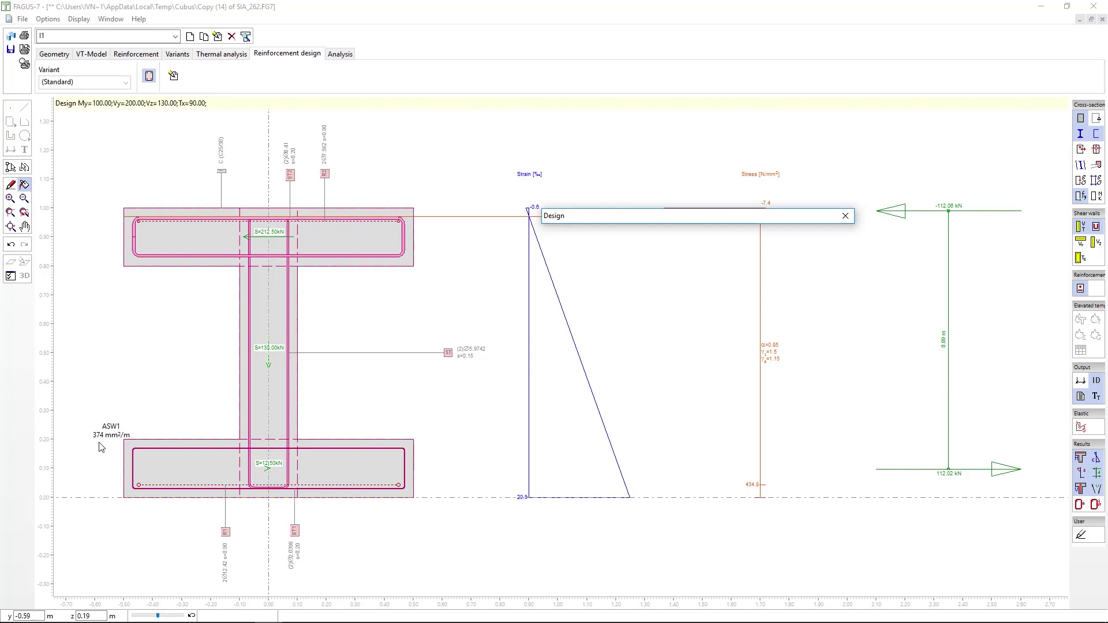
pyautogui.moveTo(556, 223)
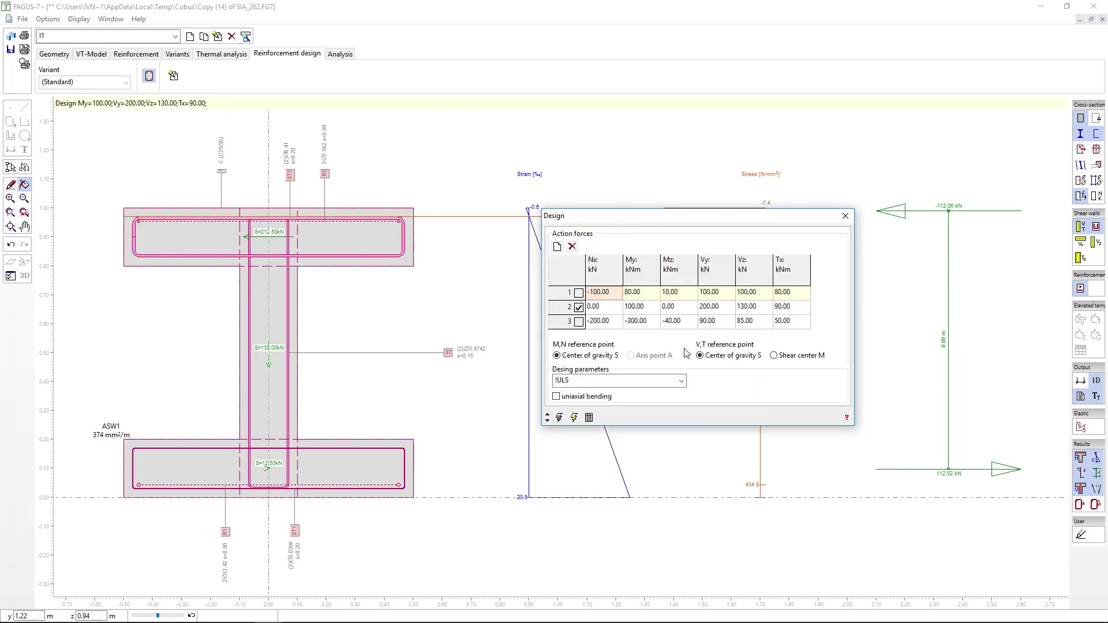
# Step: Reactivate load cases 1 and 3 and open the numeric design results report
pyautogui.click(578, 292)
pyautogui.click(579, 322)
pyautogui.click(559, 417)
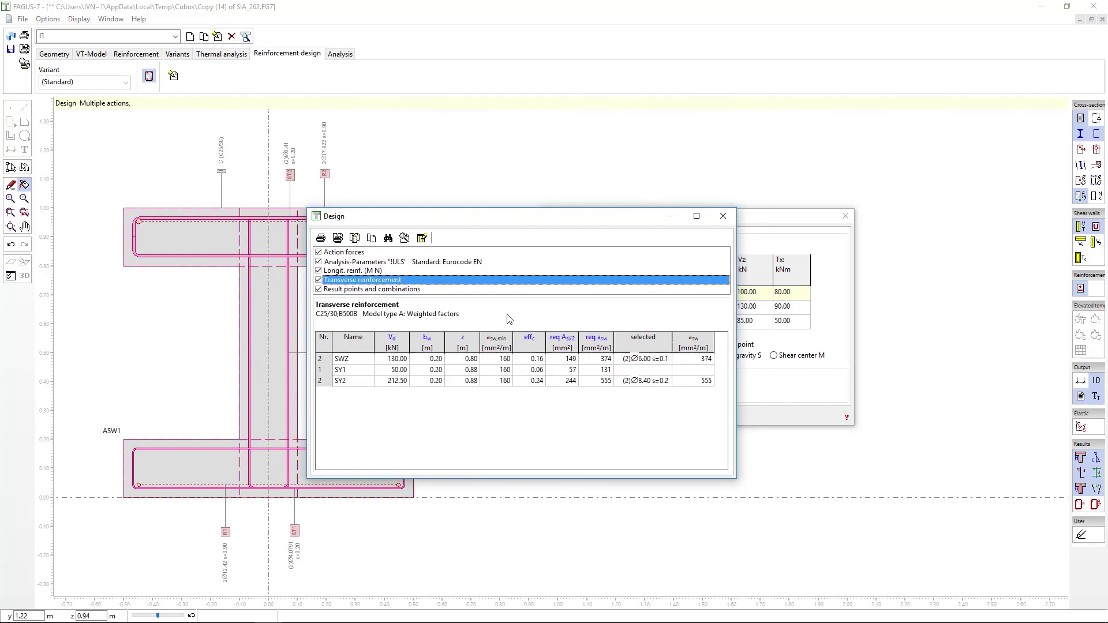
# Step: Show the longitudinal reinforcement results and check required As: R2 504 mm², R1 242 mm²
pyautogui.click(367, 262)
pyautogui.click(366, 270)
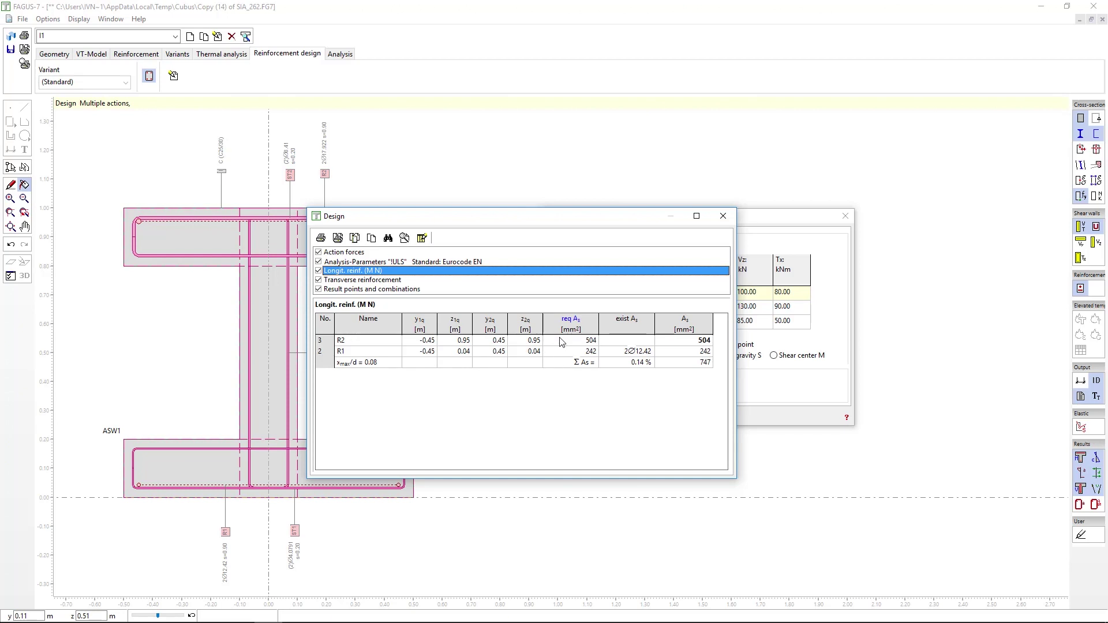
pyautogui.click(577, 342)
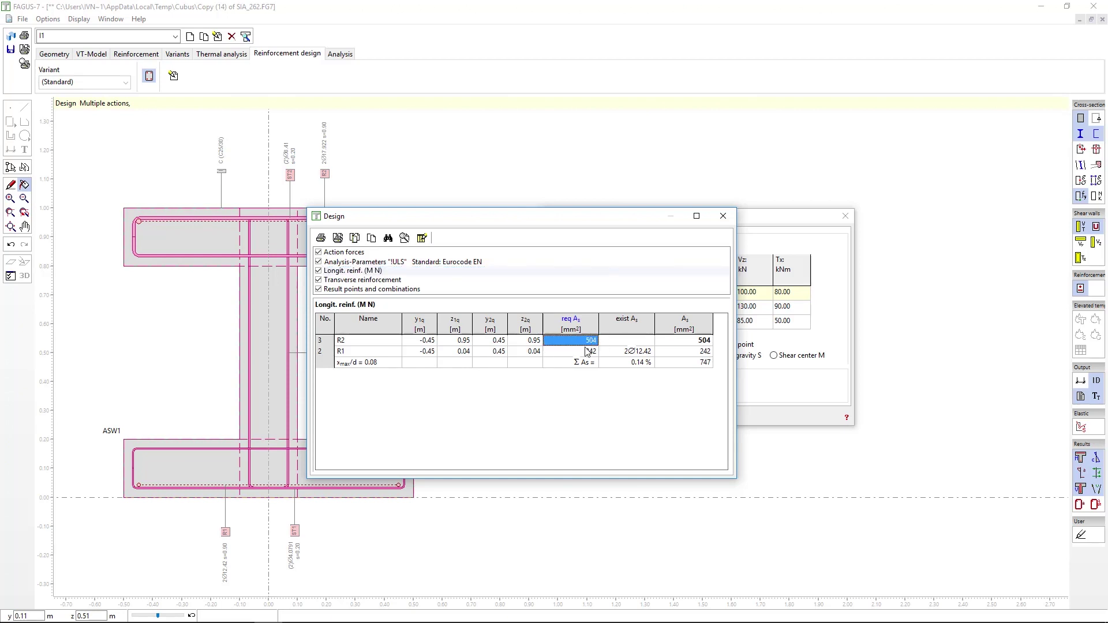
pyautogui.click(585, 353)
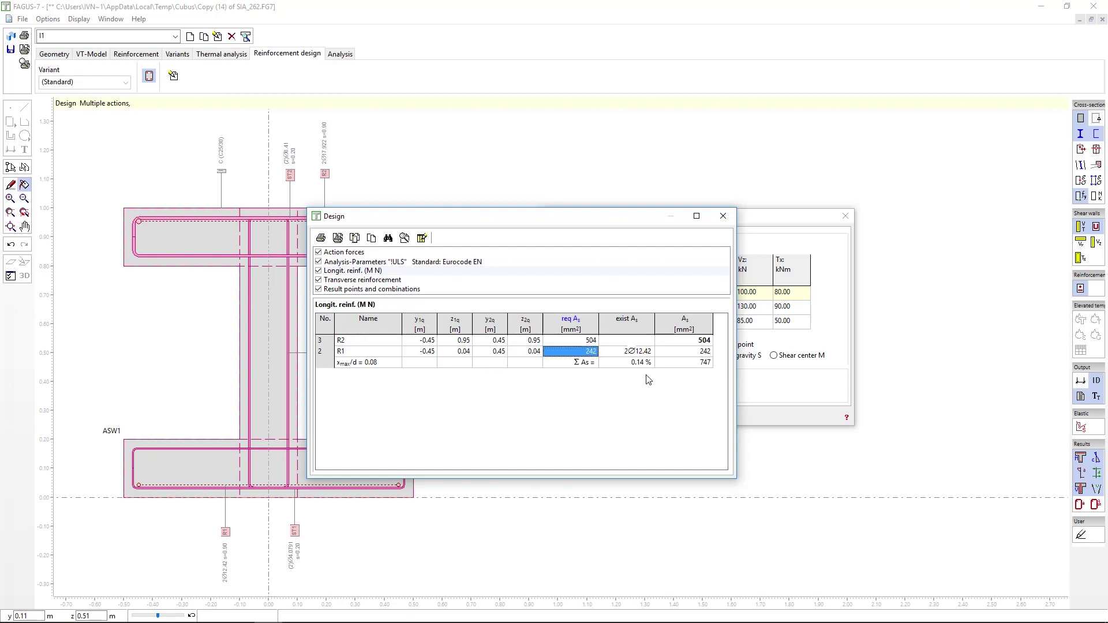
pyautogui.click(627, 352)
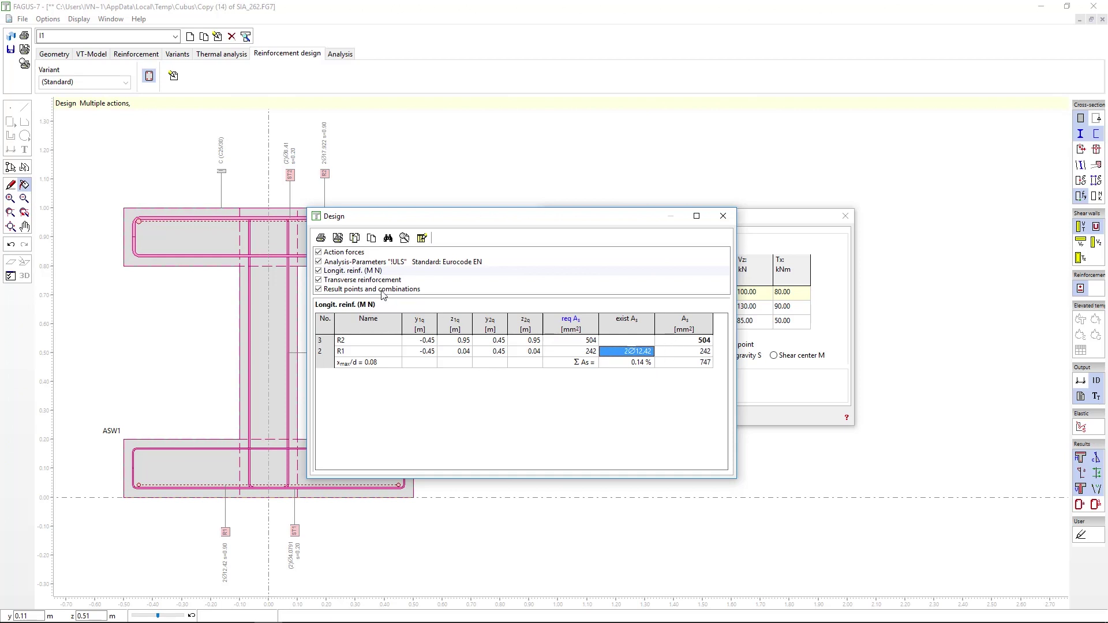
# Step: Show transverse reinforcement results and inspect web widths, efficiency, req Asl/2 and required stirrup area (SWZ 374, SY1 131, SY2 555 mm²/m)
pyautogui.click(358, 281)
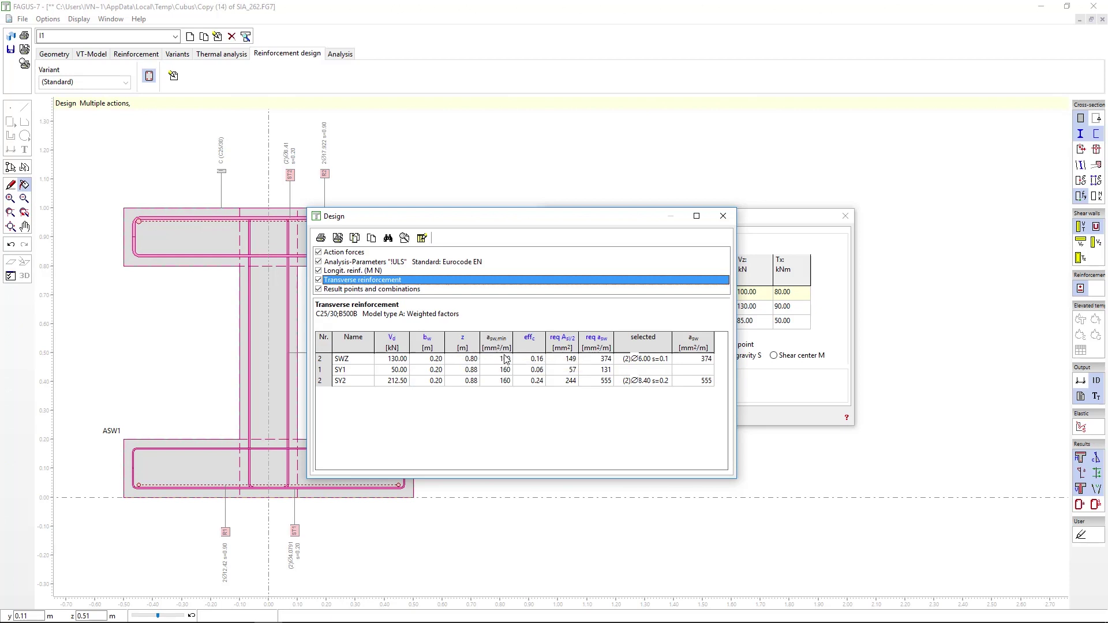
pyautogui.click(505, 360)
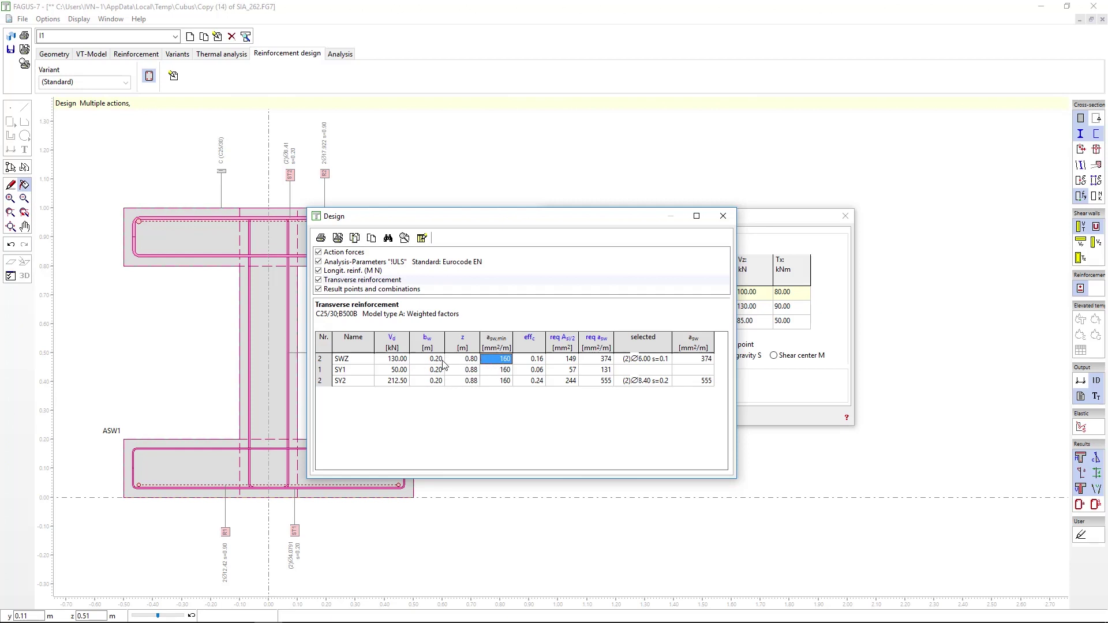
pyautogui.moveTo(440, 360); pyautogui.dragTo(436, 379)
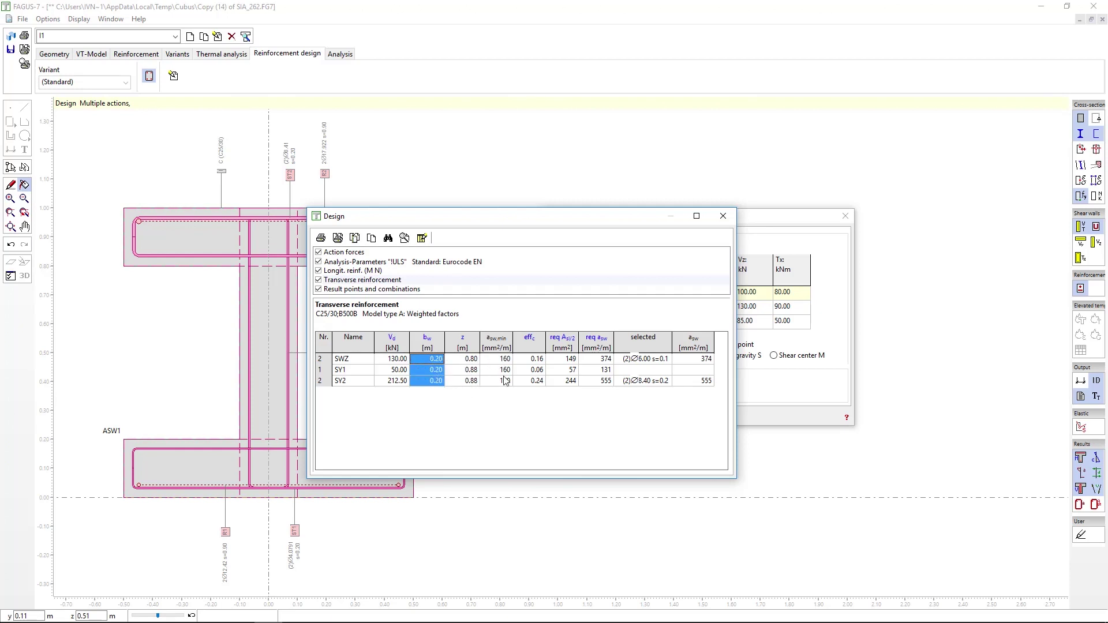
pyautogui.click(526, 359)
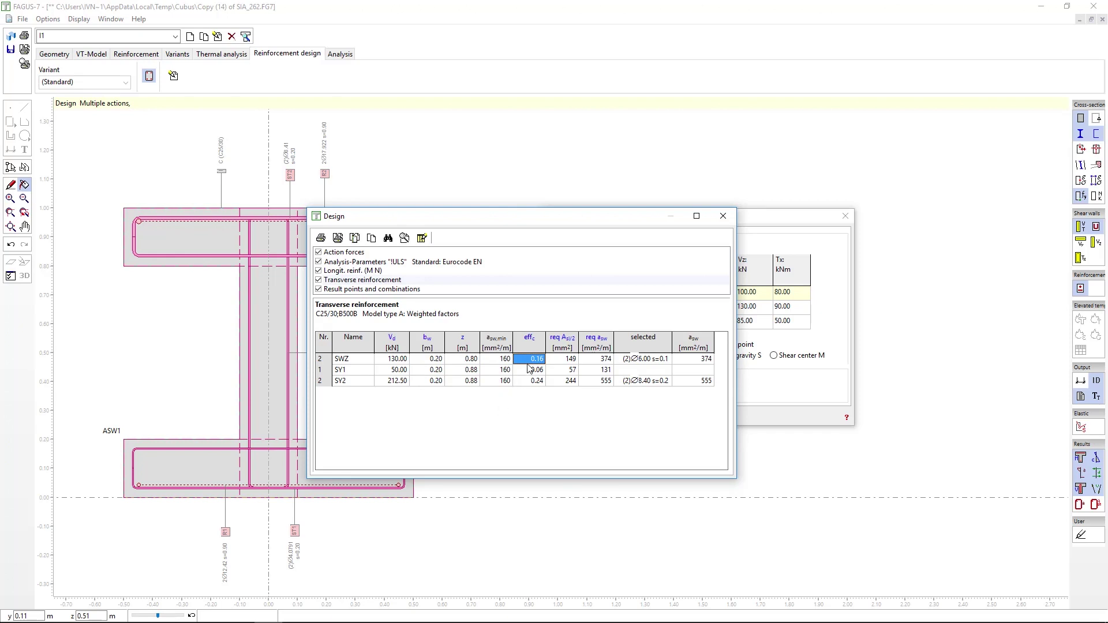
pyautogui.moveTo(535, 343)
pyautogui.click(562, 361)
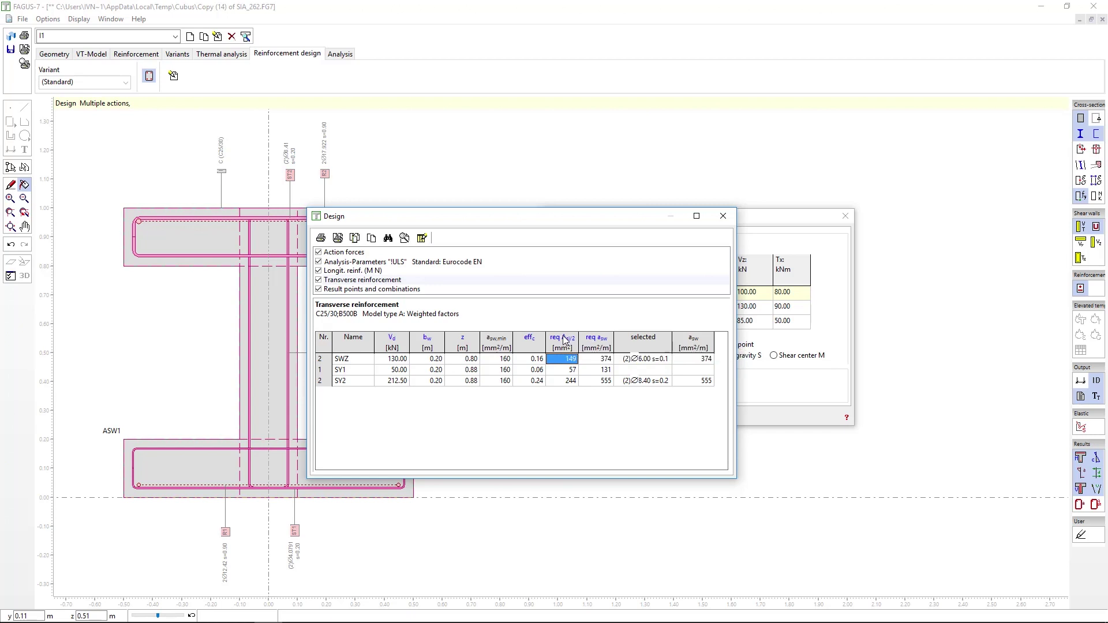
pyautogui.click(599, 340)
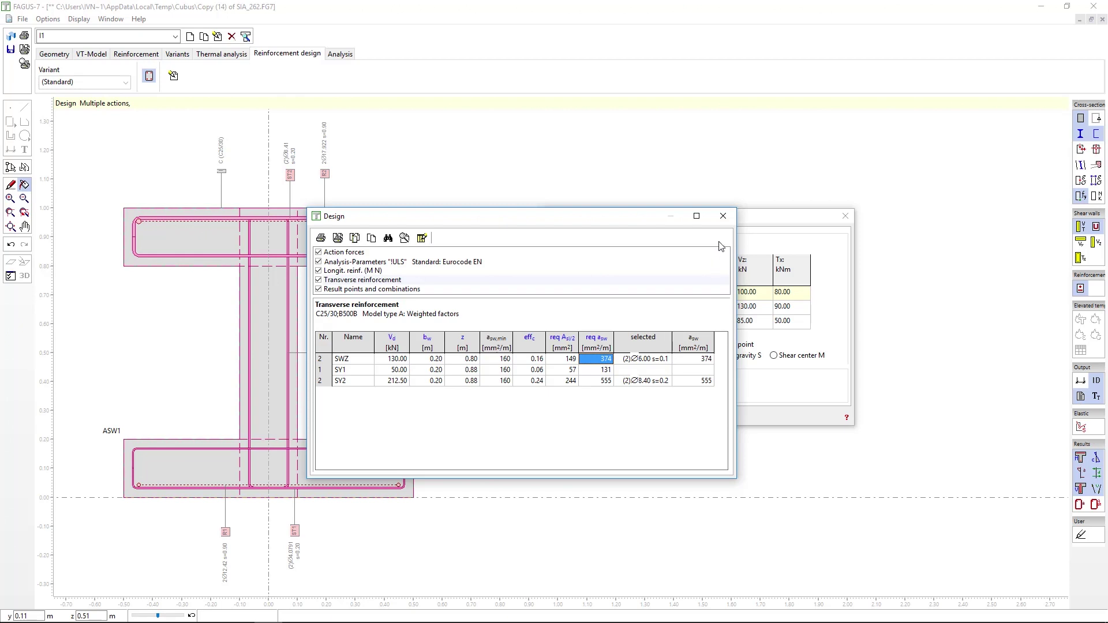
# Step: Close the design report and reopen the numeric design output on transverse reinforcement
pyautogui.click(724, 217)
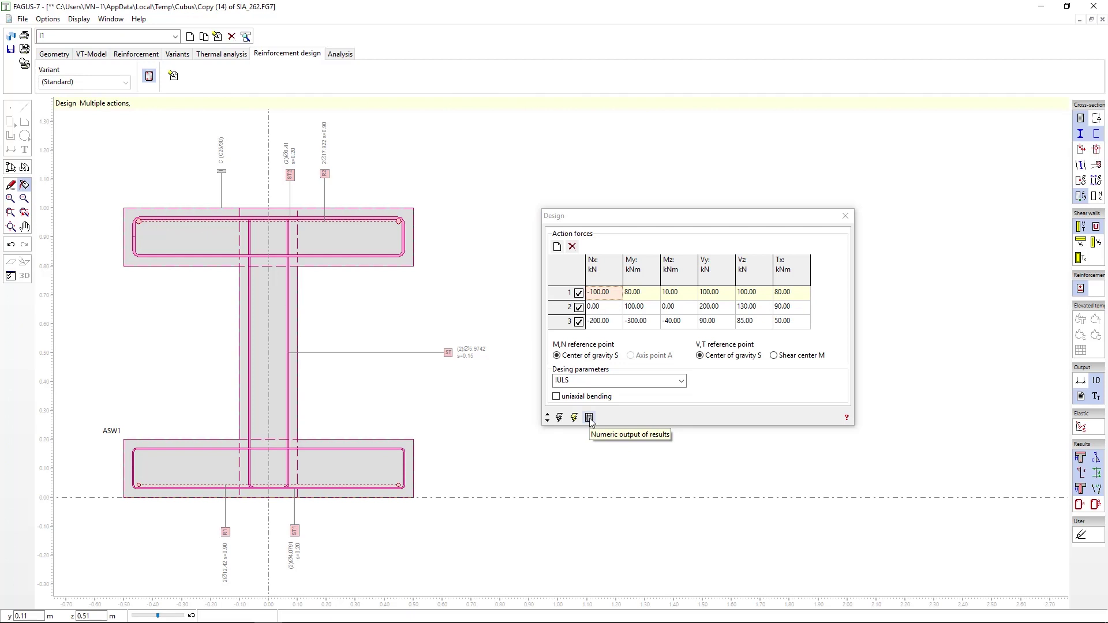
pyautogui.click(590, 417)
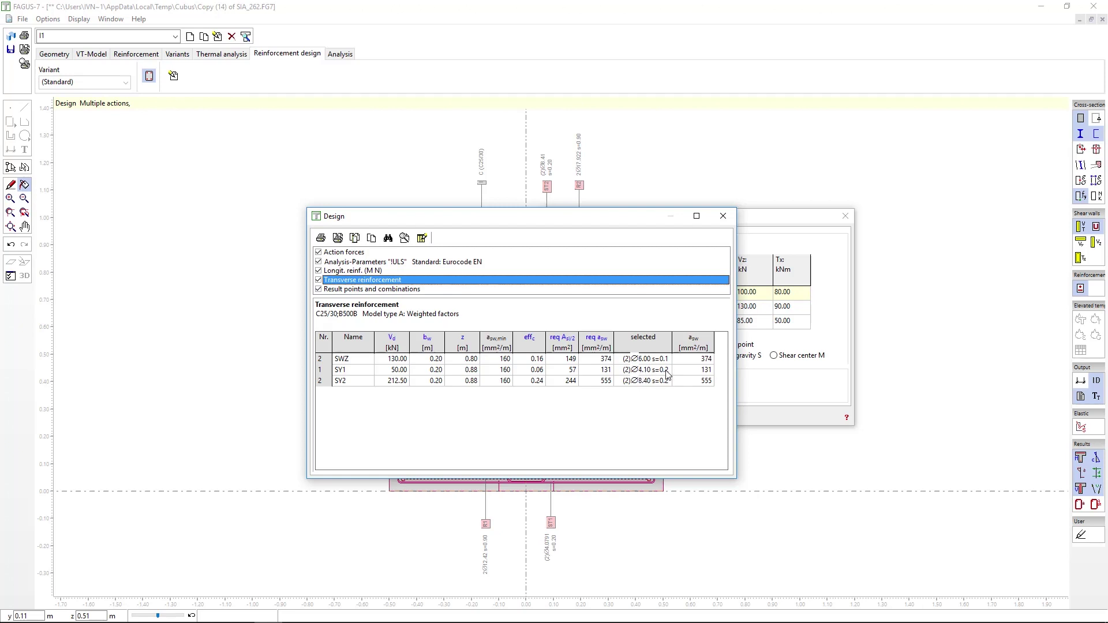
# Step: Check provided stirrup areas for SY2 and SWZ, review longitudinal reinforcement (M N), then close the report
pyautogui.click(706, 378)
pyautogui.click(707, 361)
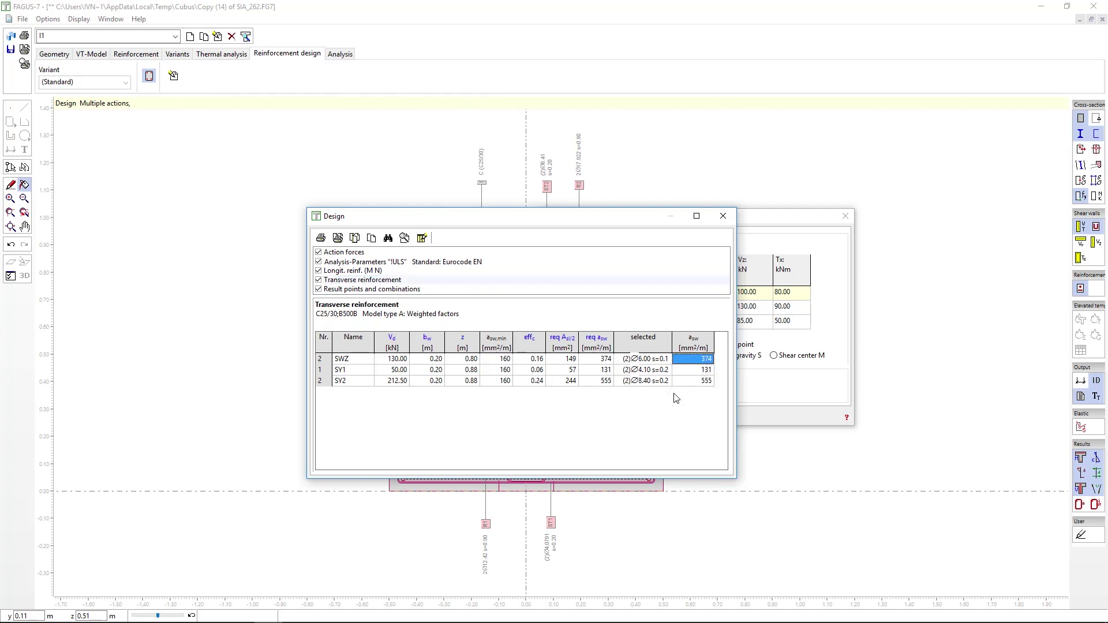
pyautogui.click(358, 272)
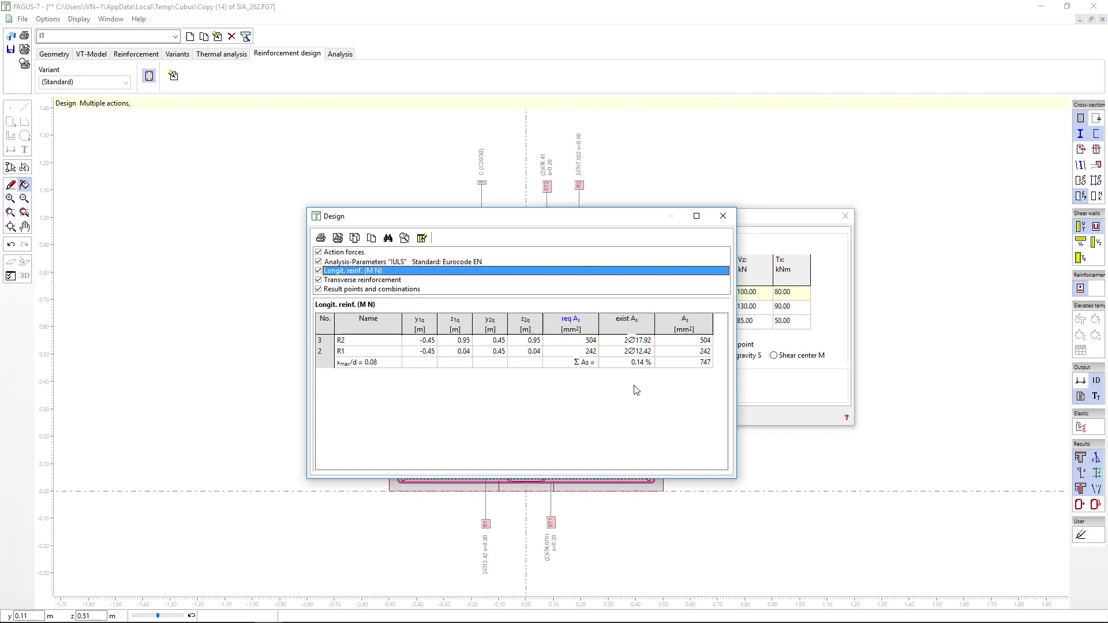
pyautogui.click(723, 216)
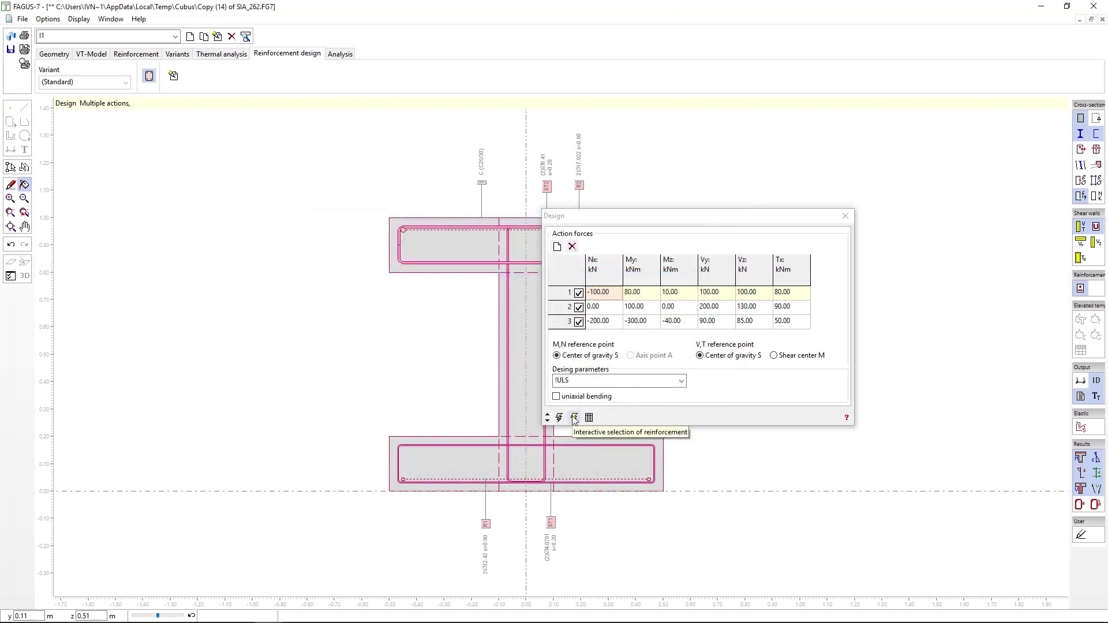